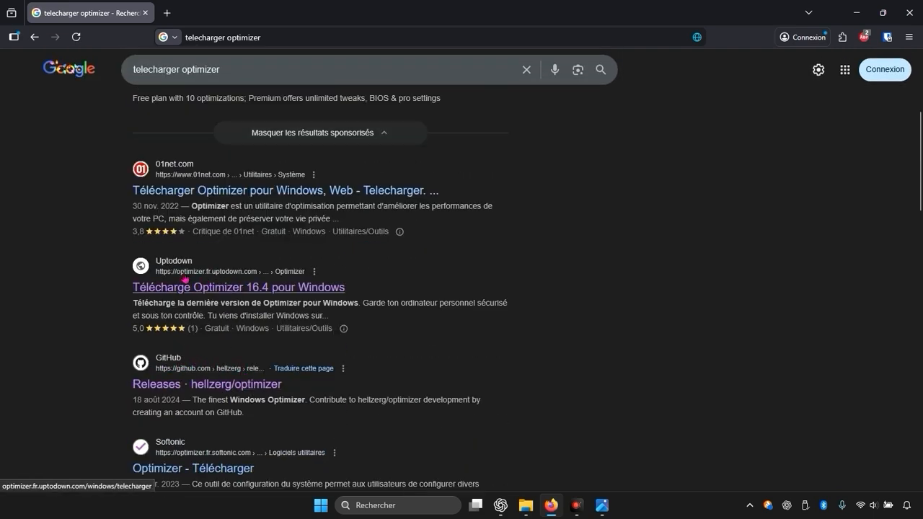
- Open the Uptodown page for Optimizer 16.4 and download the free installer
click(191, 290)
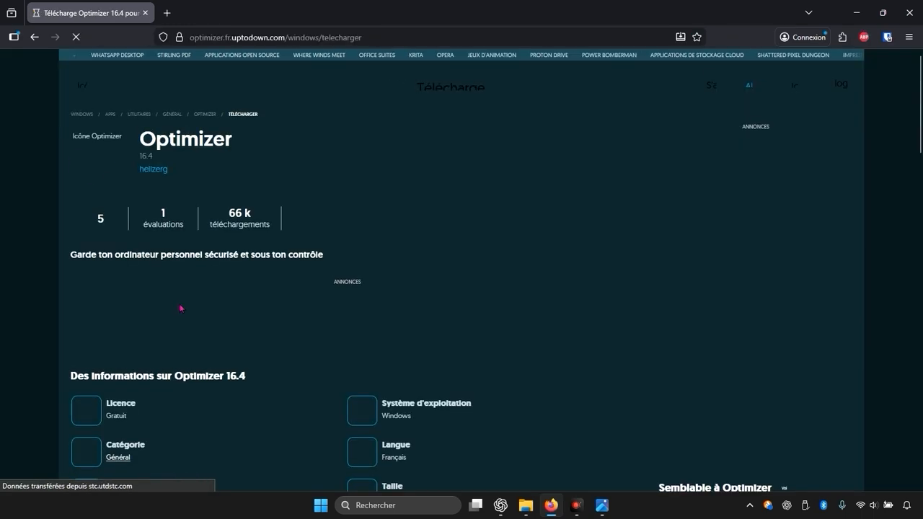
scroll(245, 188, down, 2)
scroll(246, 188, down, 8)
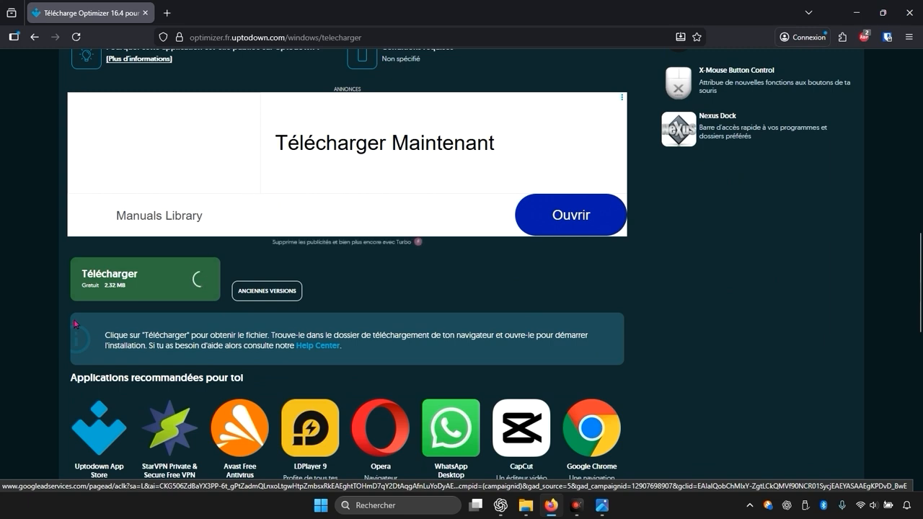
click(137, 288)
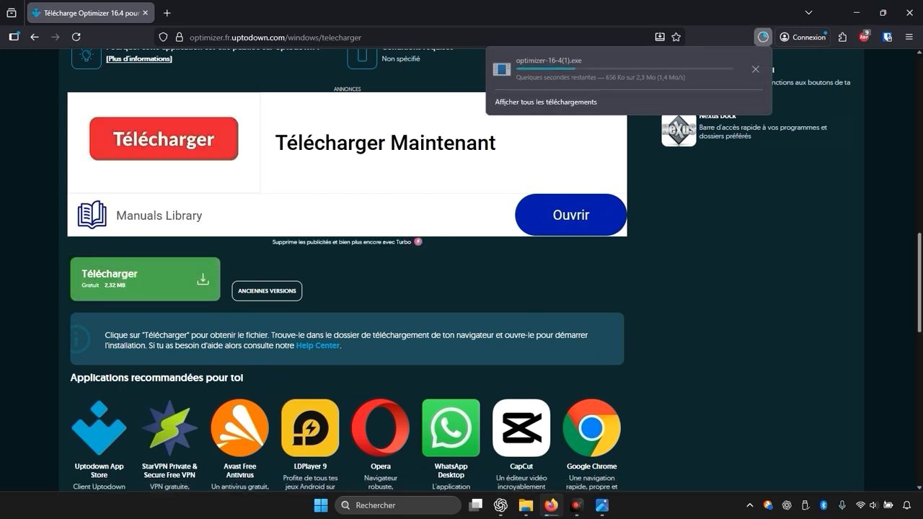
- Run the downloaded optimizer-16-4(1).exe from the Downloads folder and minimize the explorer and browser windows
click(754, 70)
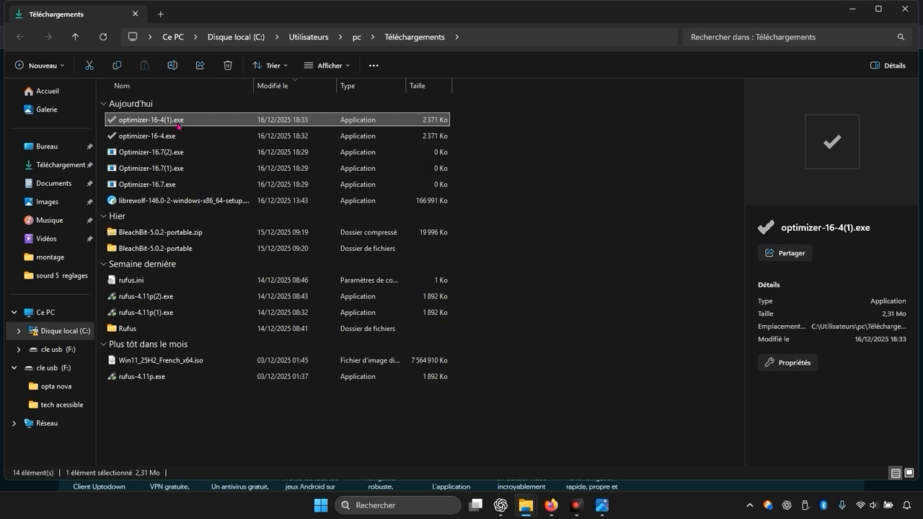
double_click(178, 126)
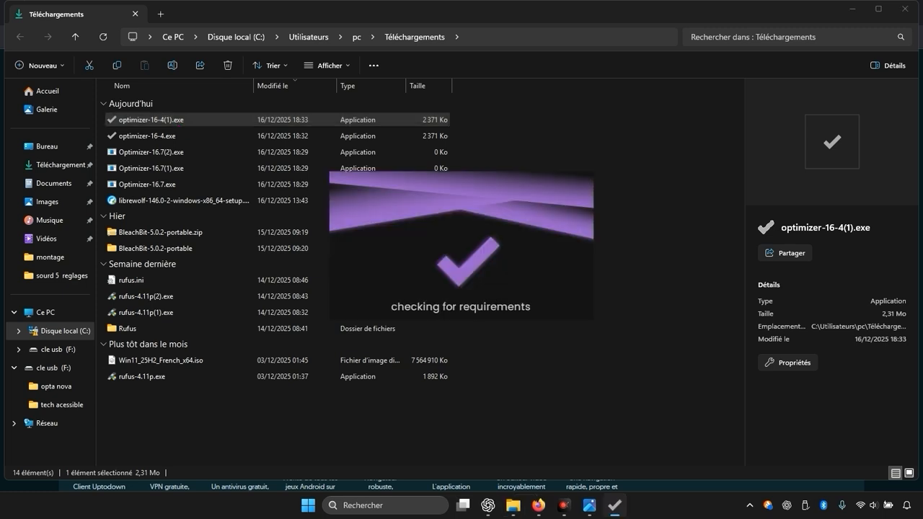
click(853, 8)
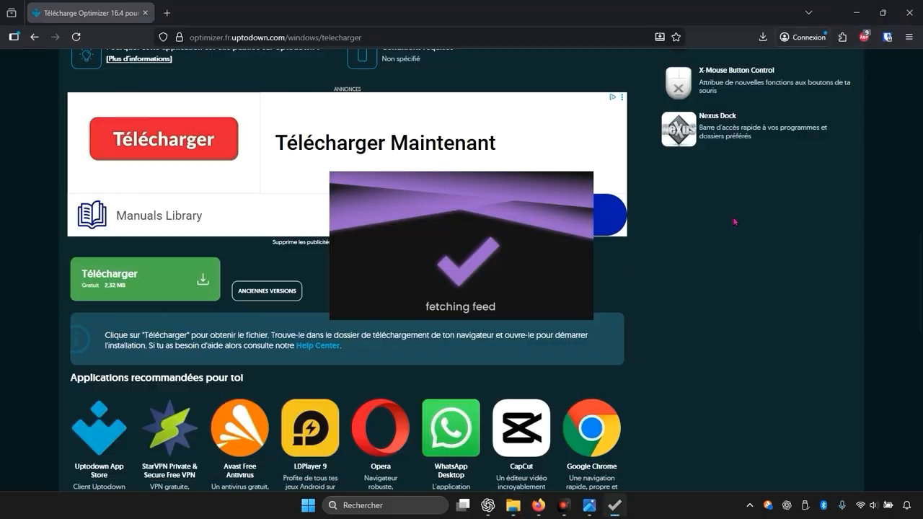
click(857, 7)
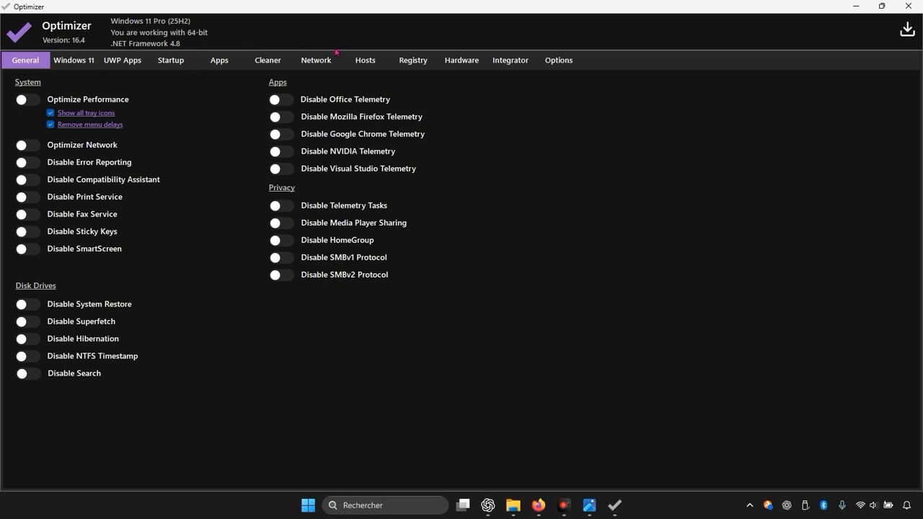
- Switch Optimizer's interface language to Français and return to the Universel section
click(554, 64)
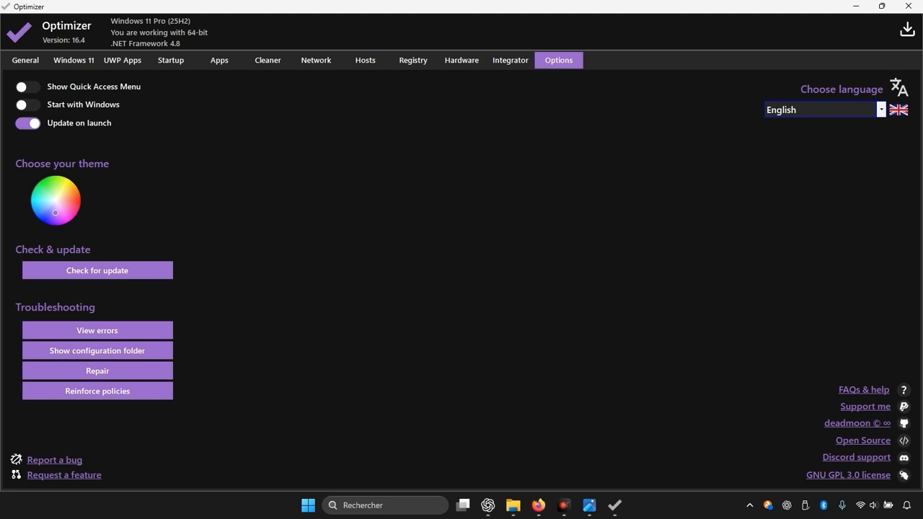
click(827, 105)
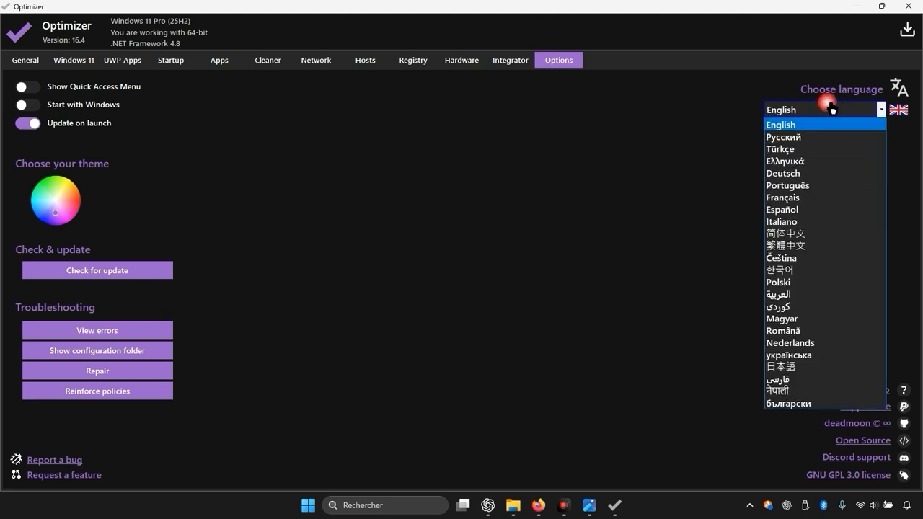
click(821, 198)
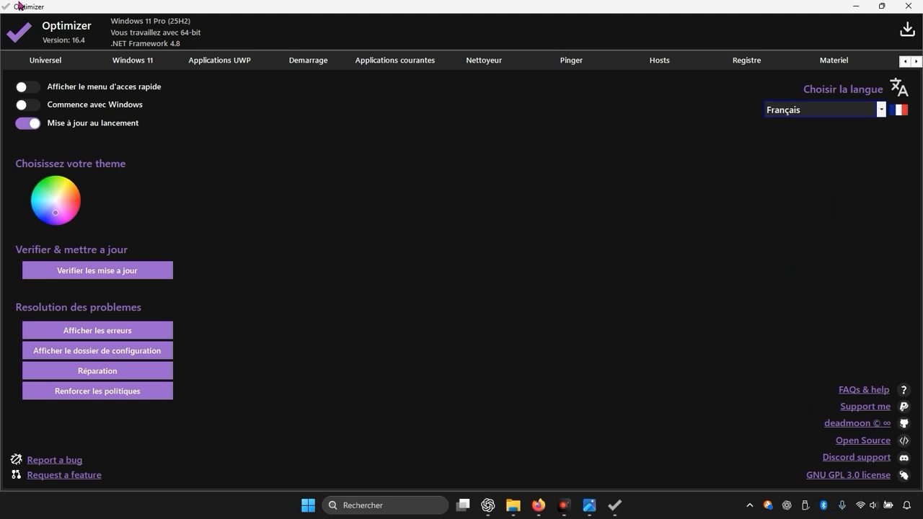
click(55, 59)
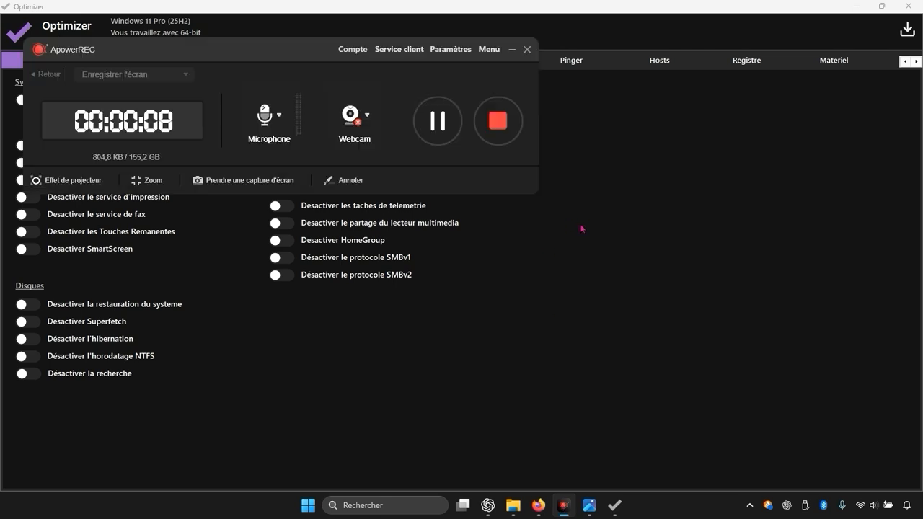
- Minimize Optimizer and open the Windows 'Créer un point de restauration' system protection settings via search
click(856, 6)
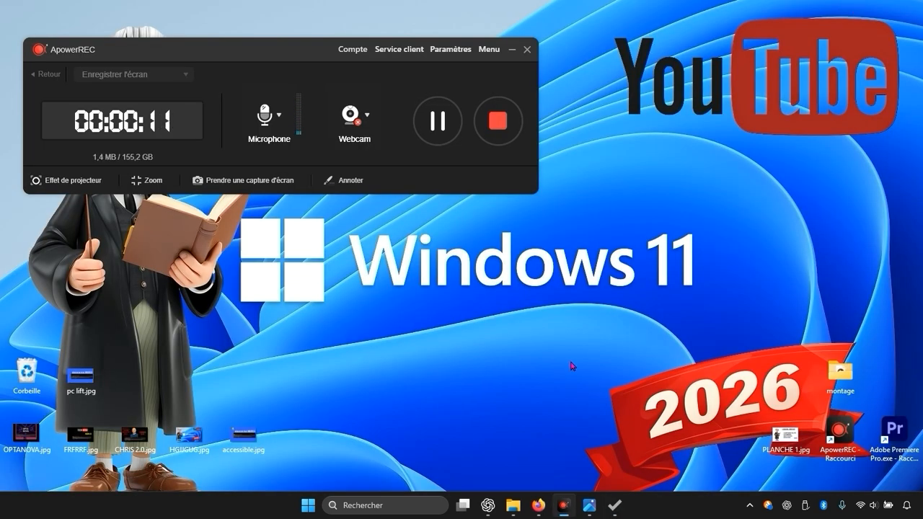
click(397, 505)
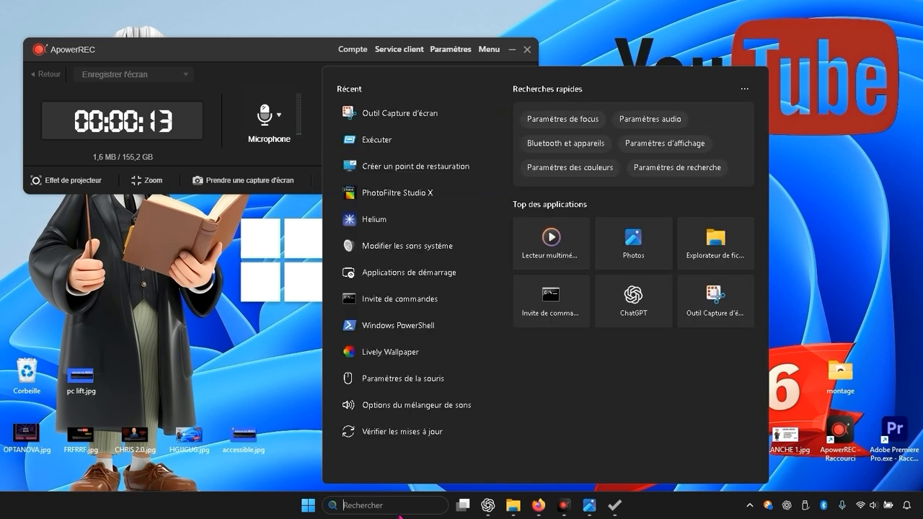
text(cre)
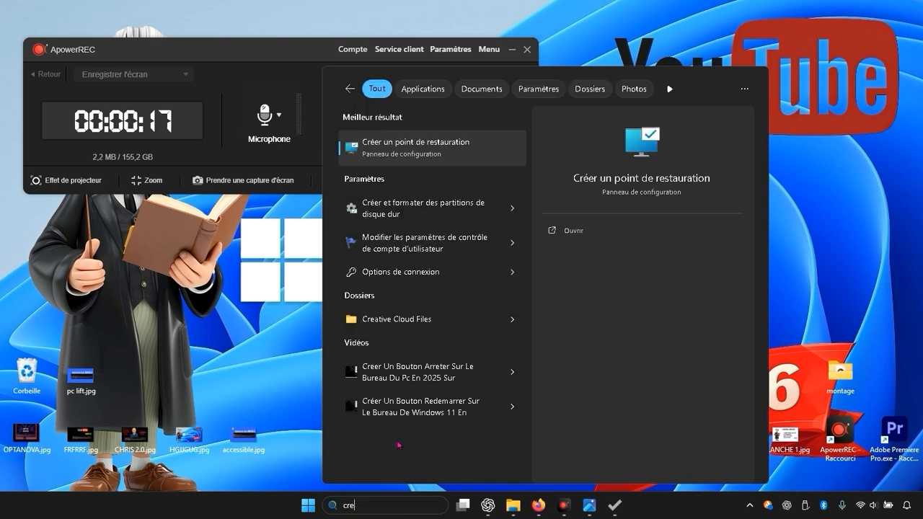
click(447, 156)
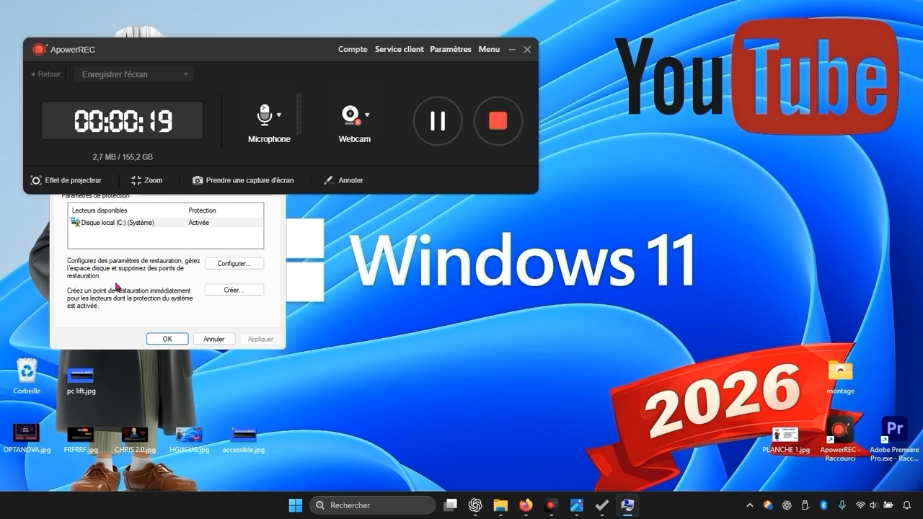
drag(235, 49, 605, 23)
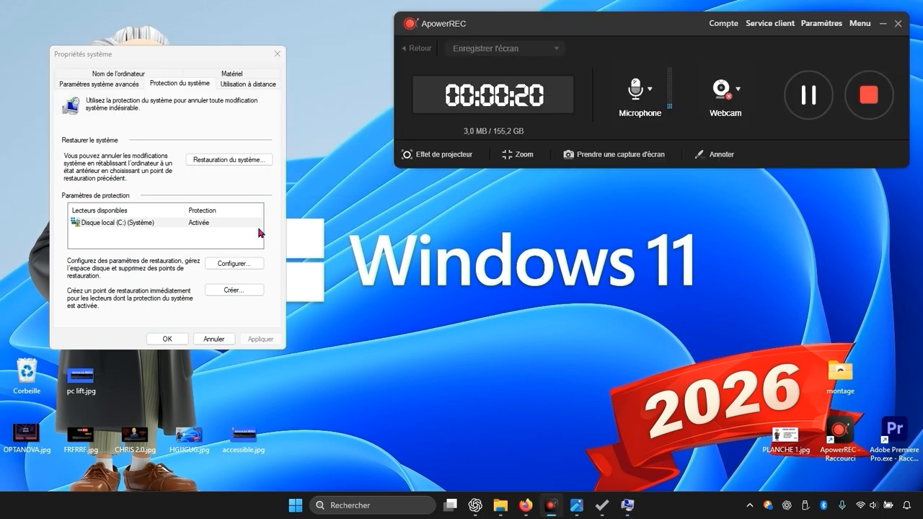
click(234, 291)
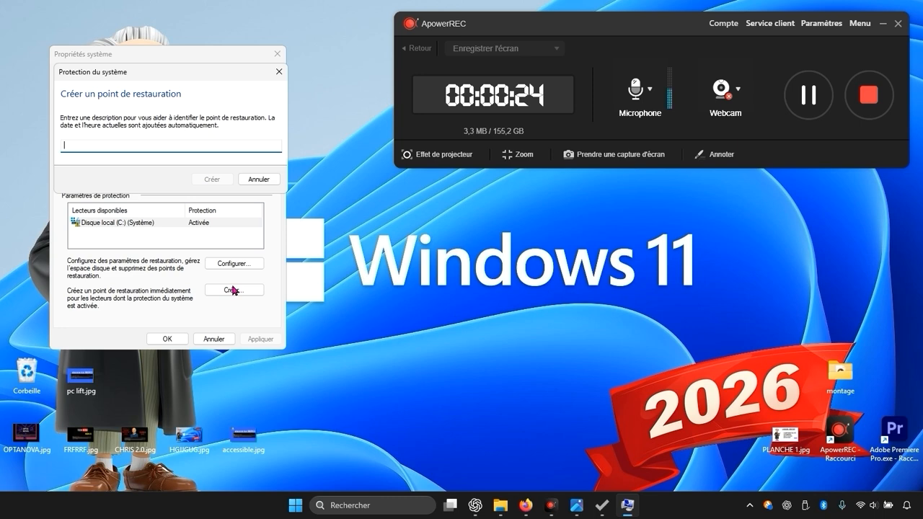
click(279, 72)
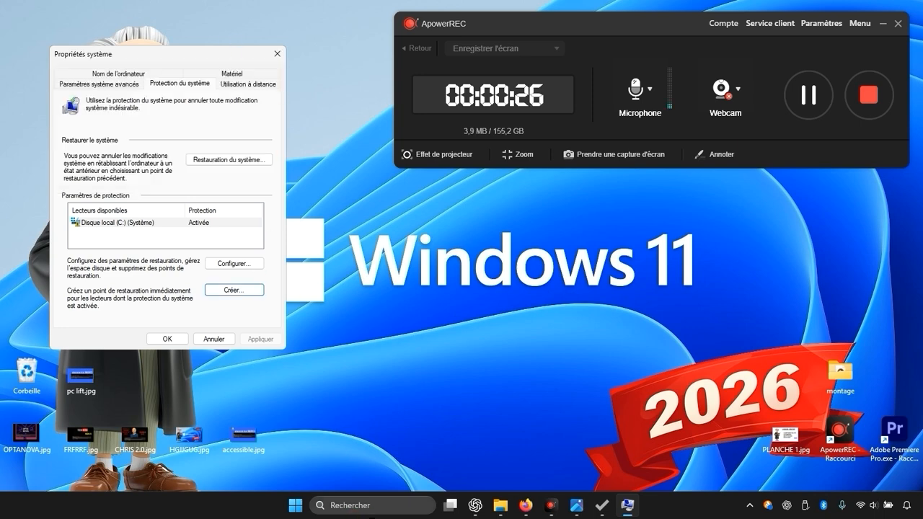
key(Return)
text(reer)
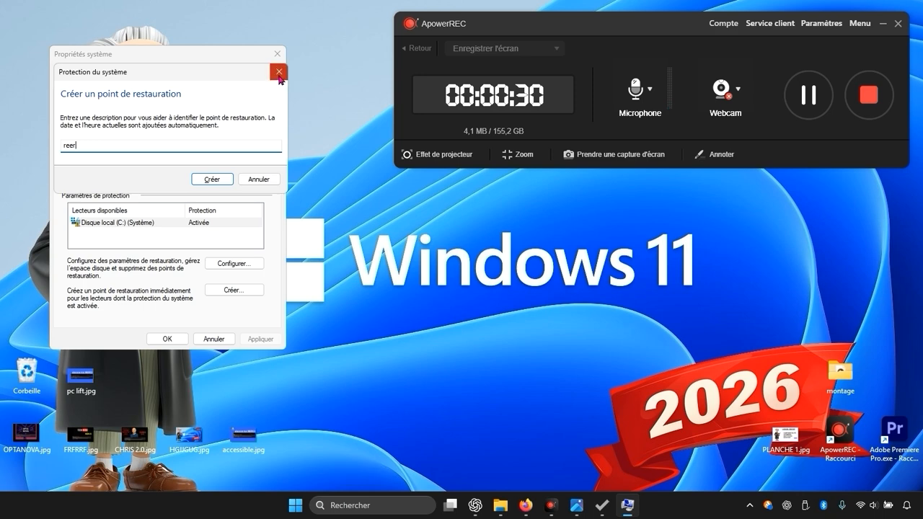
click(279, 72)
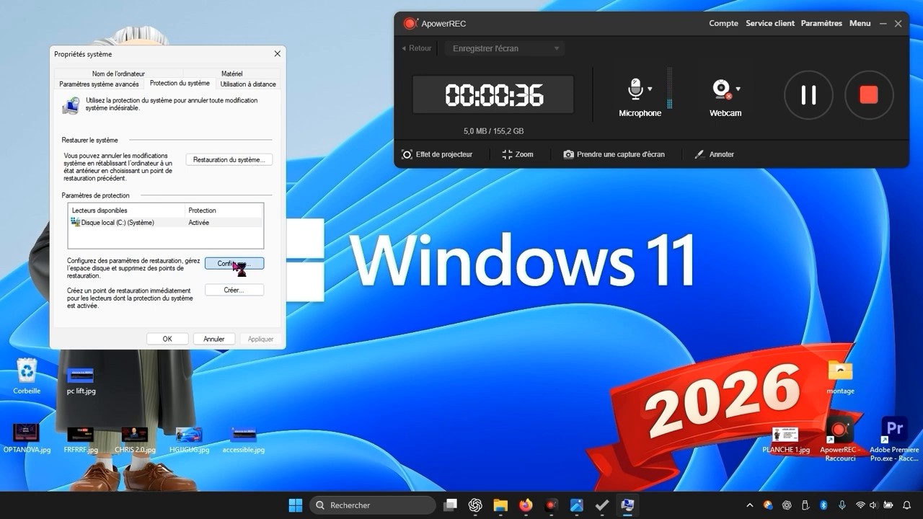
- Review the system protection configuration for the C: drive and close it
click(232, 264)
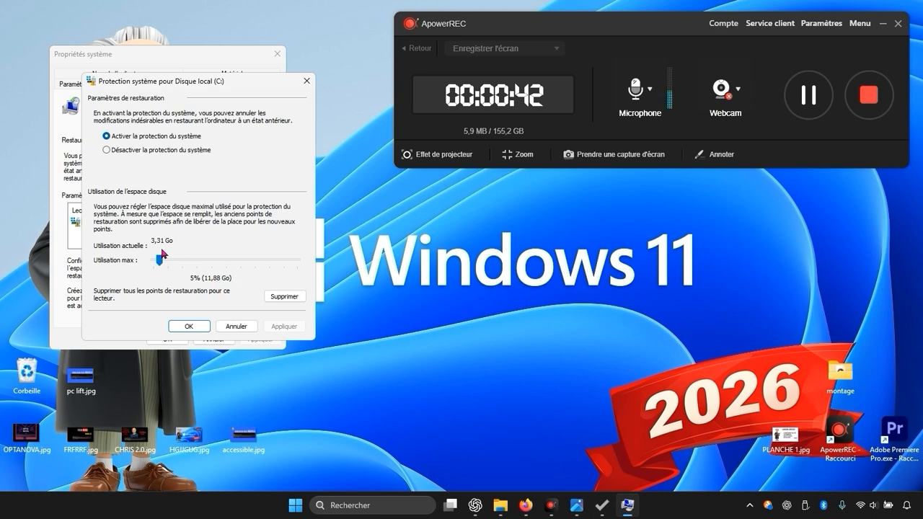
click(184, 326)
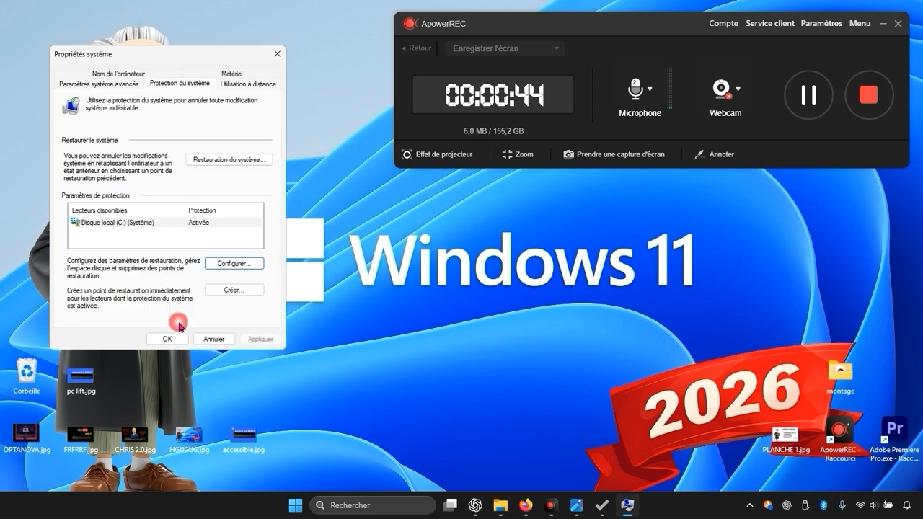
- Create a restore point described as optimiz, then close the confirmation and system properties
click(217, 291)
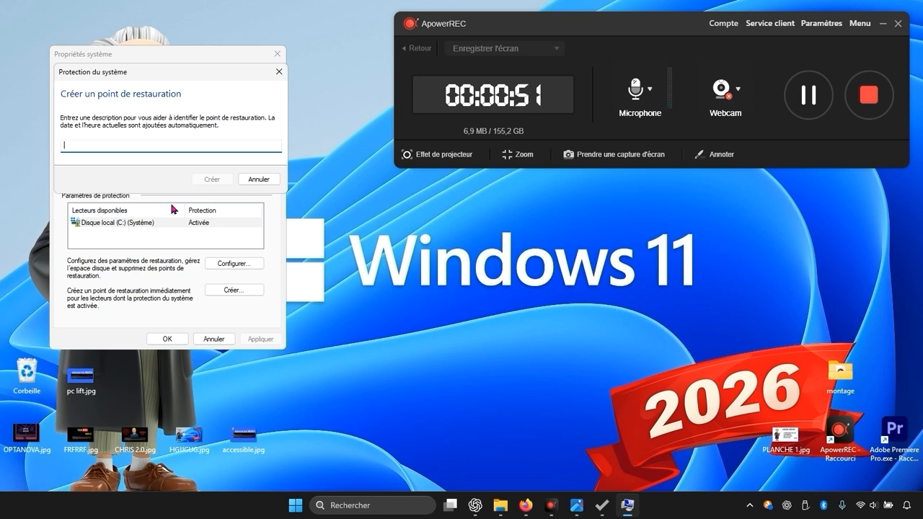
text(opt)
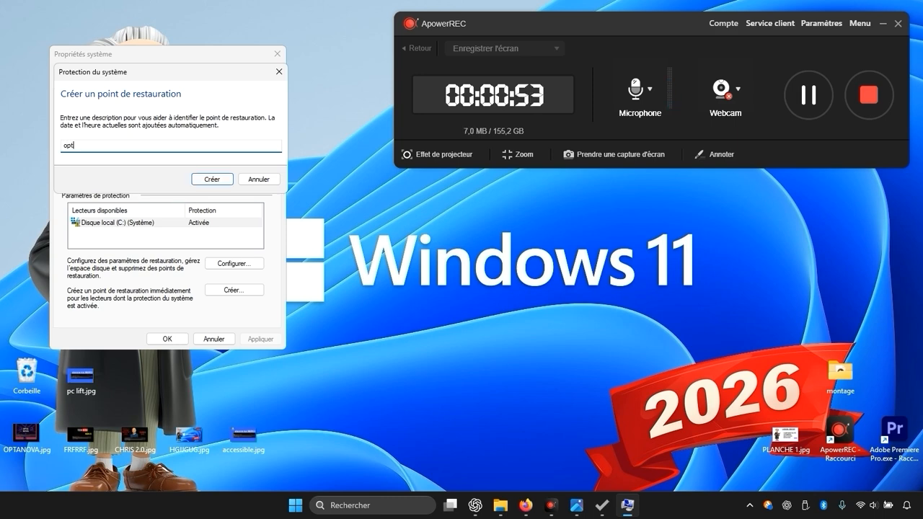
text(imizer)
click(200, 180)
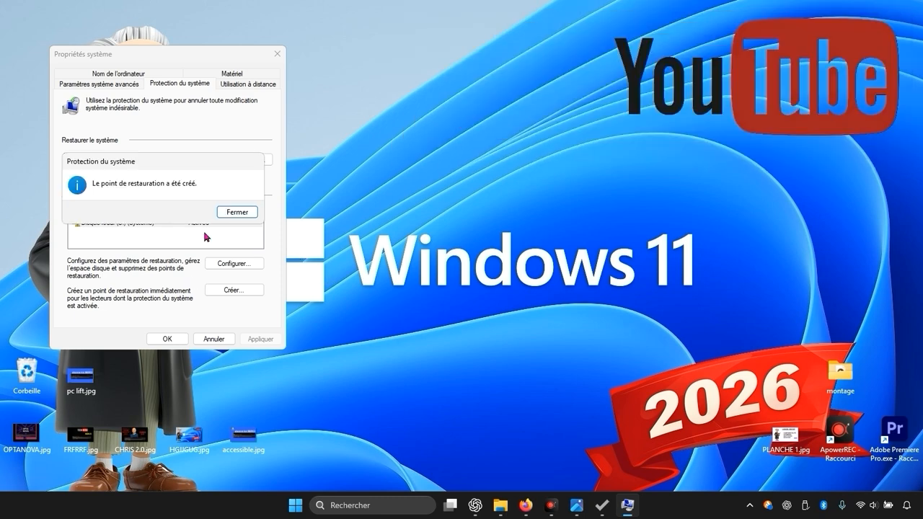
click(237, 212)
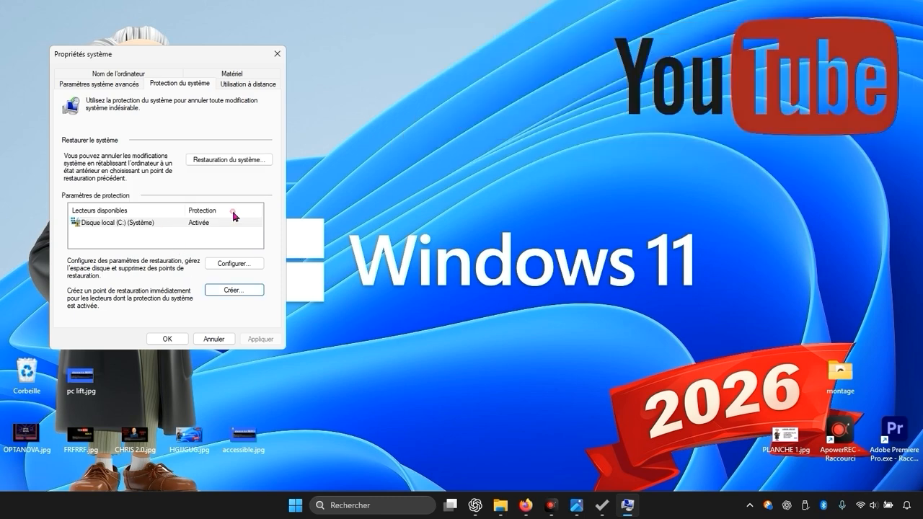
click(189, 339)
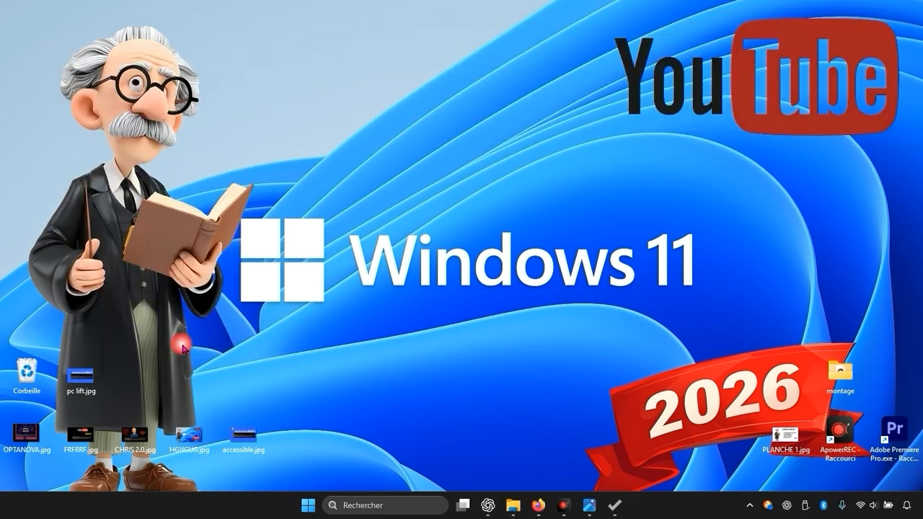
- Return to Optimizer and turn on Activer les Tweaks de Performance
click(611, 506)
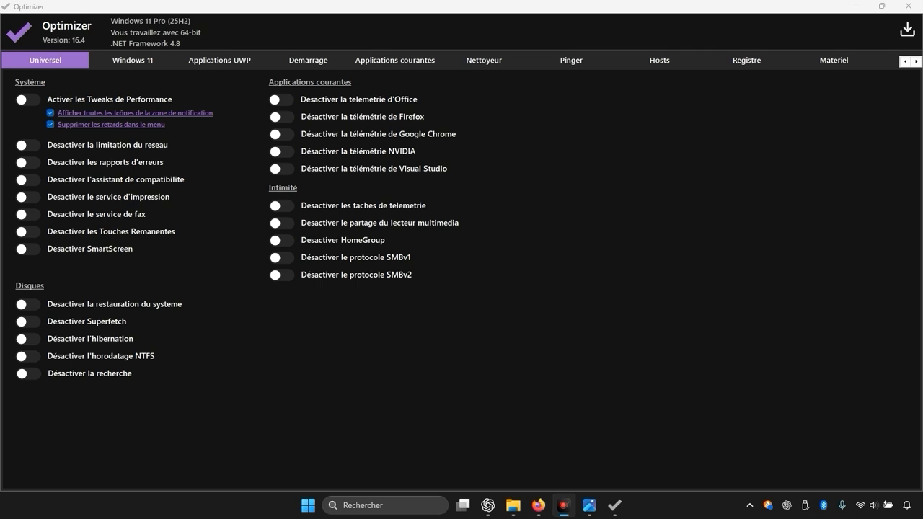
click(29, 99)
click(29, 99)
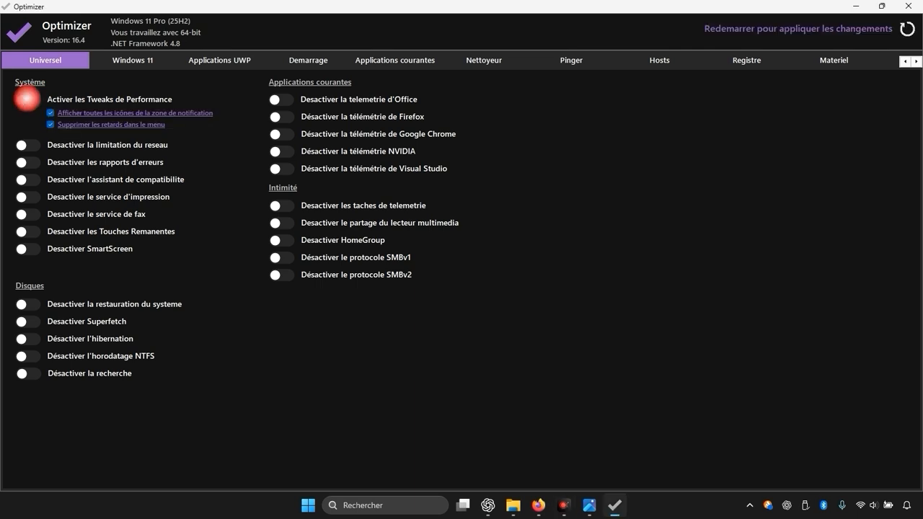
click(28, 99)
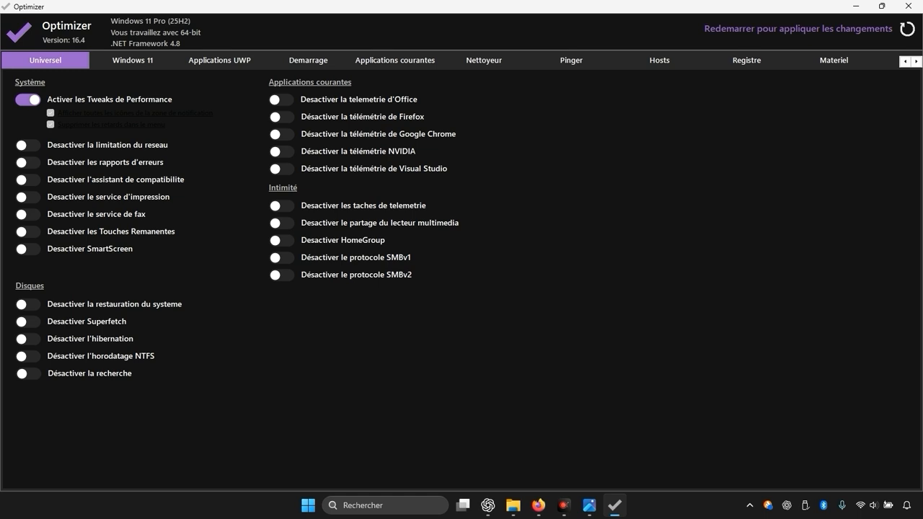
- Turn on disabling network limitation, error reports, compatibility assistant, fax service, sticky keys and Superfetch
click(28, 145)
click(28, 162)
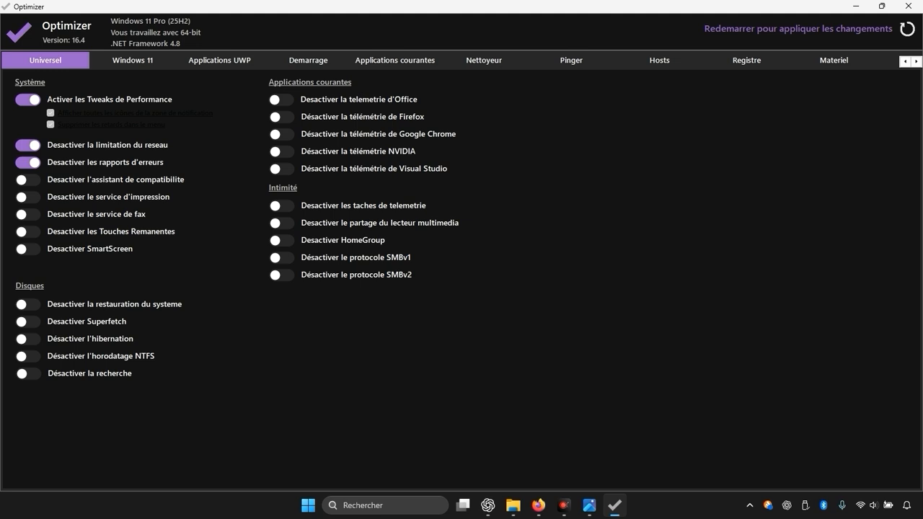
click(29, 179)
click(29, 214)
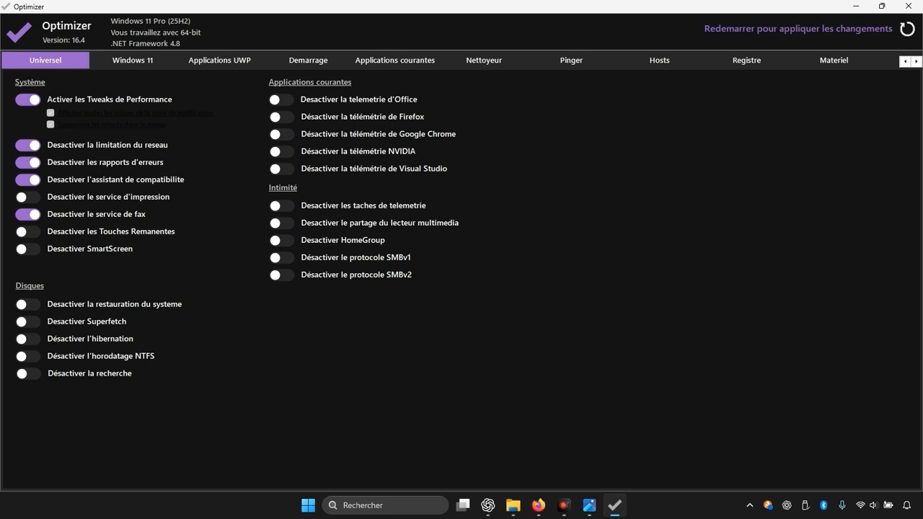
click(29, 232)
click(27, 321)
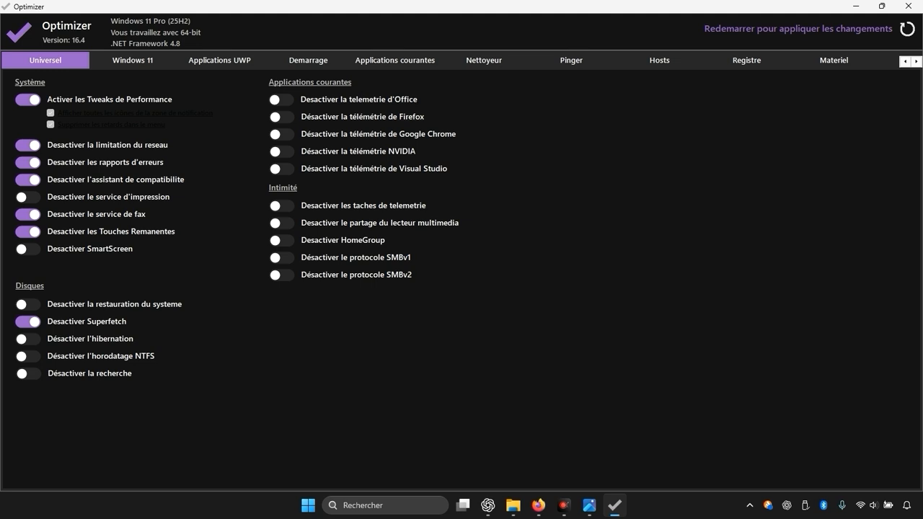
- Turn on disabling telemetry for Office, Firefox, Google Chrome, NVIDIA and Visual Studio
click(280, 102)
click(282, 117)
click(282, 135)
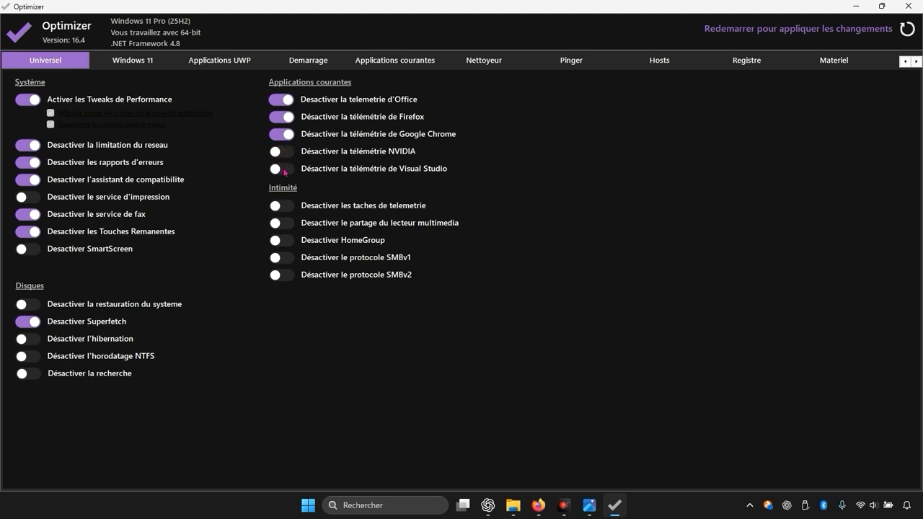
click(284, 170)
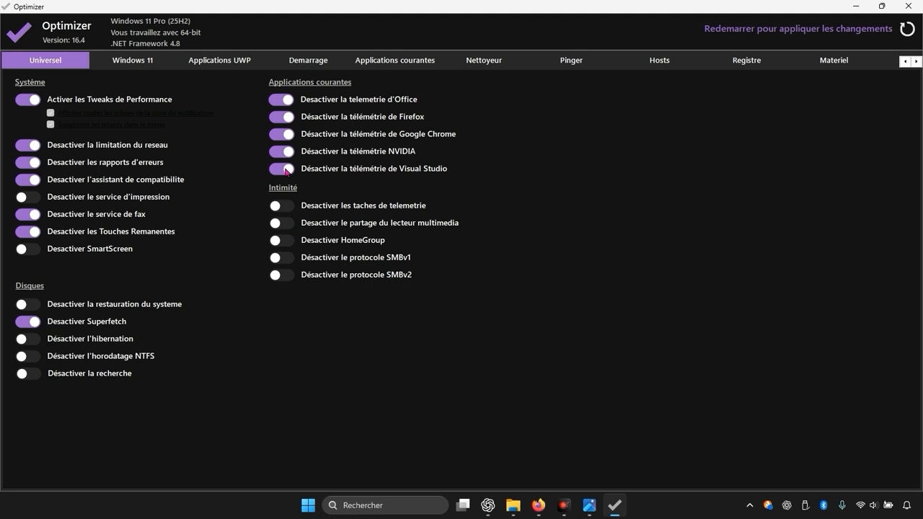
- Turn on disabling telemetry tasks, HomeGroup and the SMBv1 protocol in the privacy section
click(285, 216)
click(286, 213)
click(291, 209)
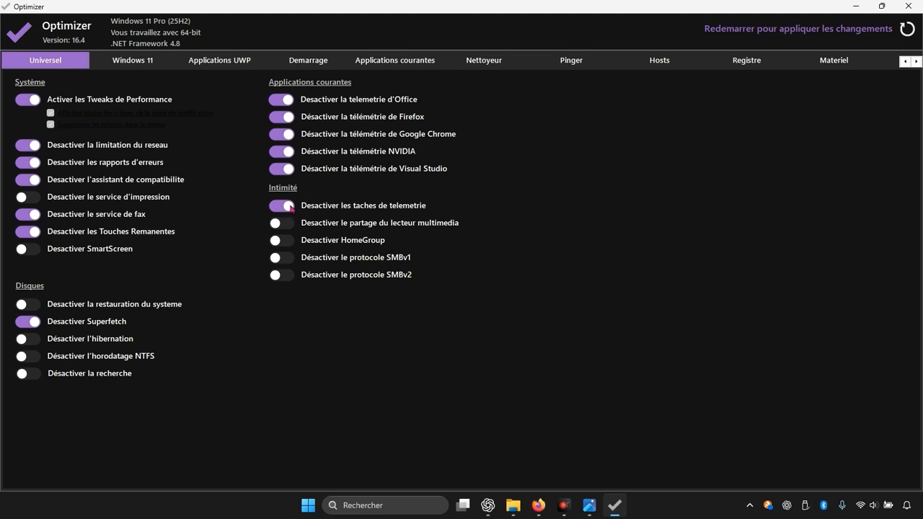
click(287, 244)
click(289, 261)
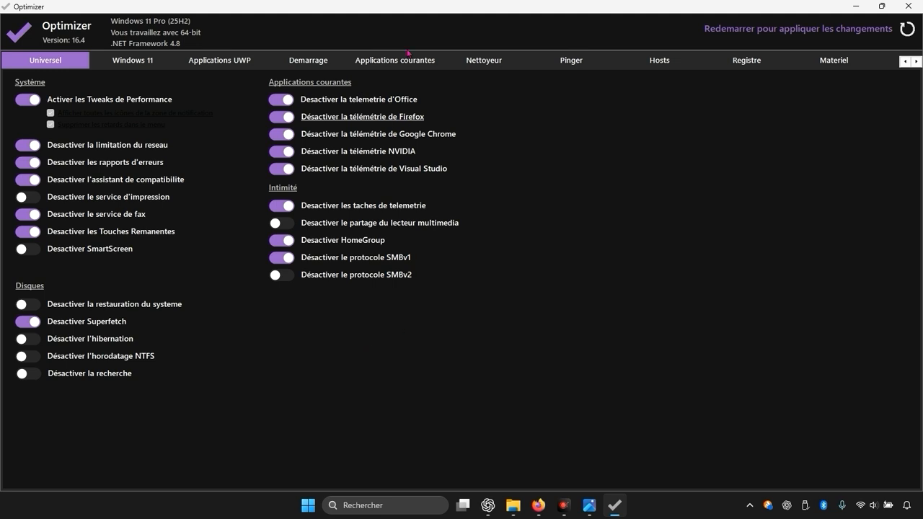
- Open the cleaner and select temporary files, error reports and emptying the recycle bin for Windows
click(483, 61)
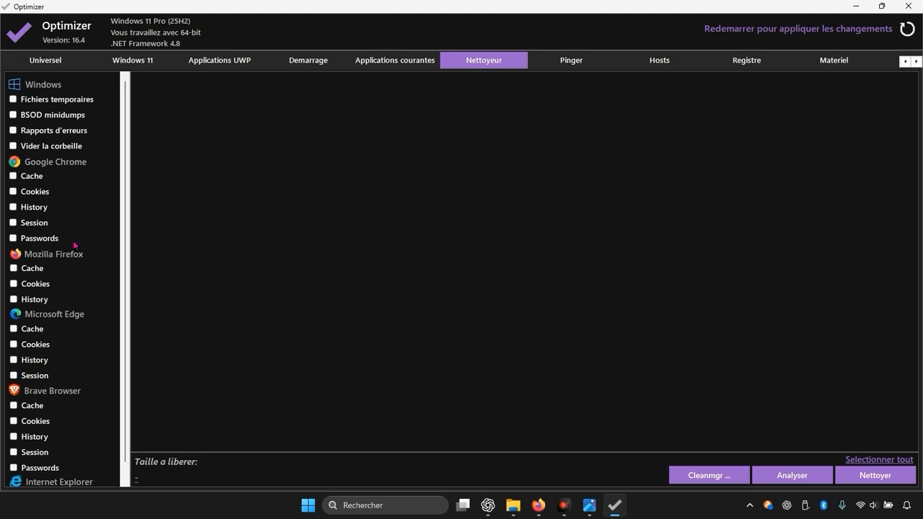
click(12, 100)
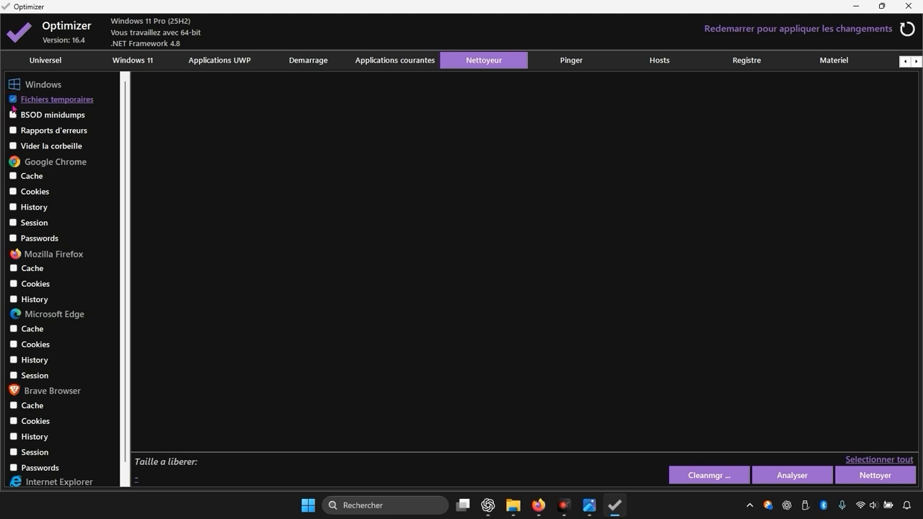
click(14, 131)
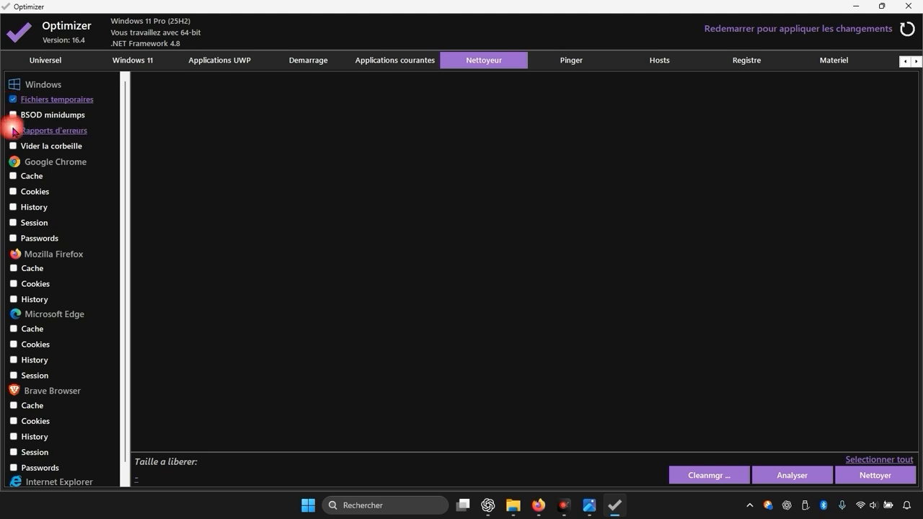
click(13, 145)
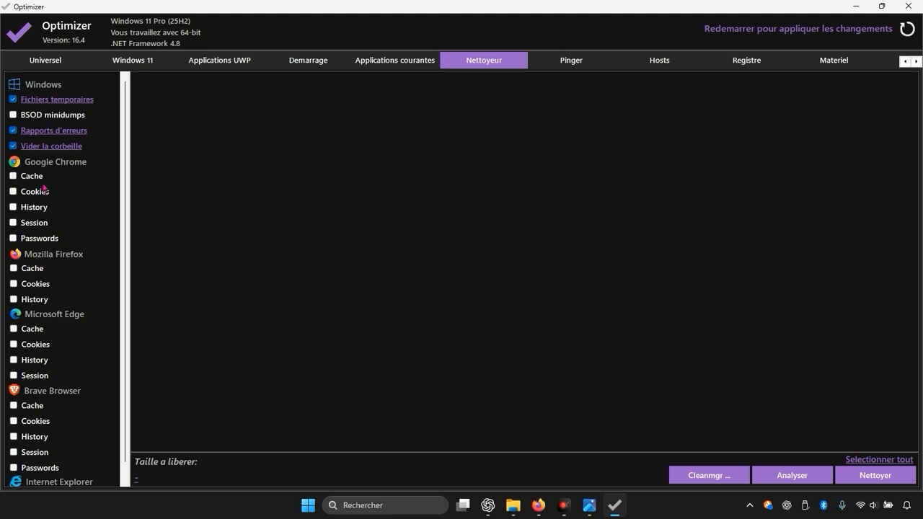
- Select Google Chrome's cache, history and session for cleaning
scroll(49, 253, down, 1)
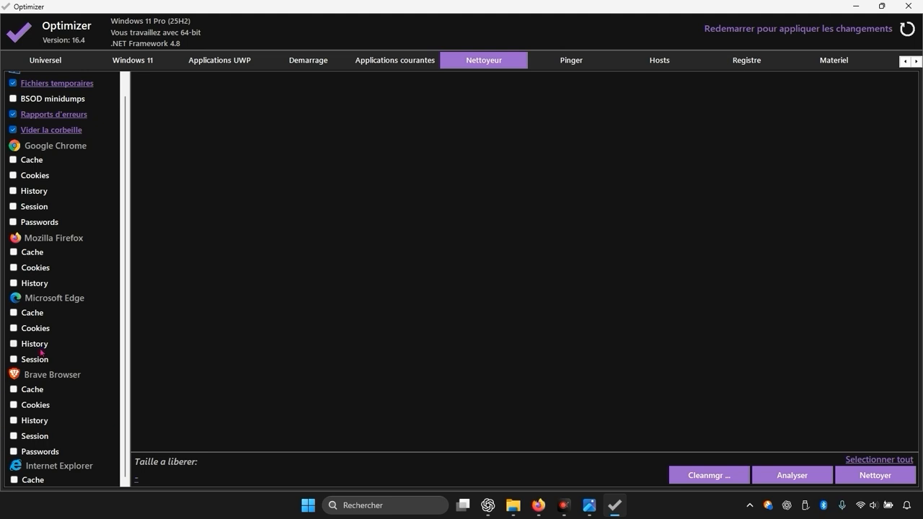
scroll(61, 408, up, 1)
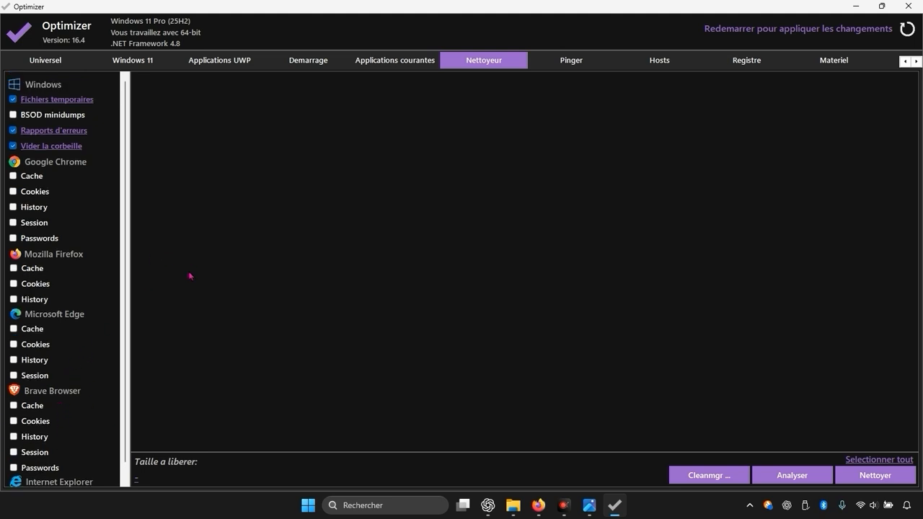
click(37, 177)
click(25, 208)
click(23, 223)
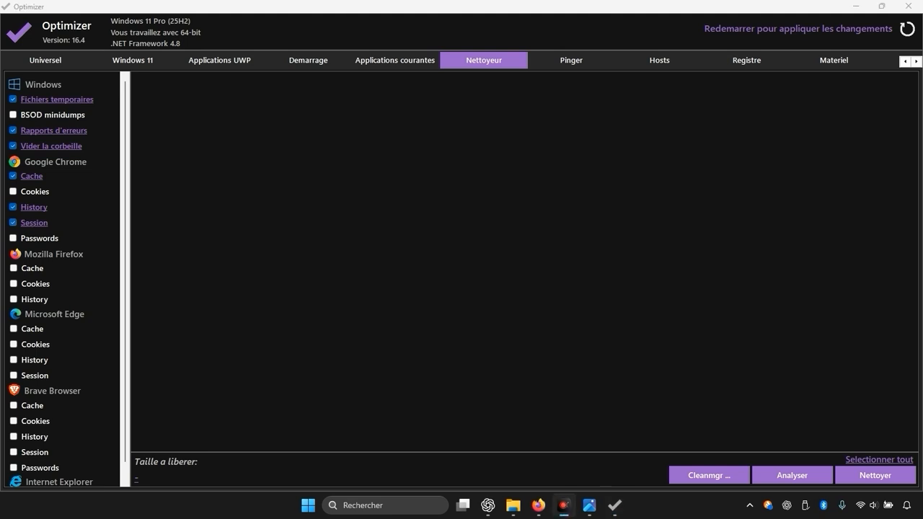
- In the Windows 11 tweaks, turn on Desactiver My People, Activer Long Paths, Supprimer Cast to Device and the classic photo viewer
click(133, 60)
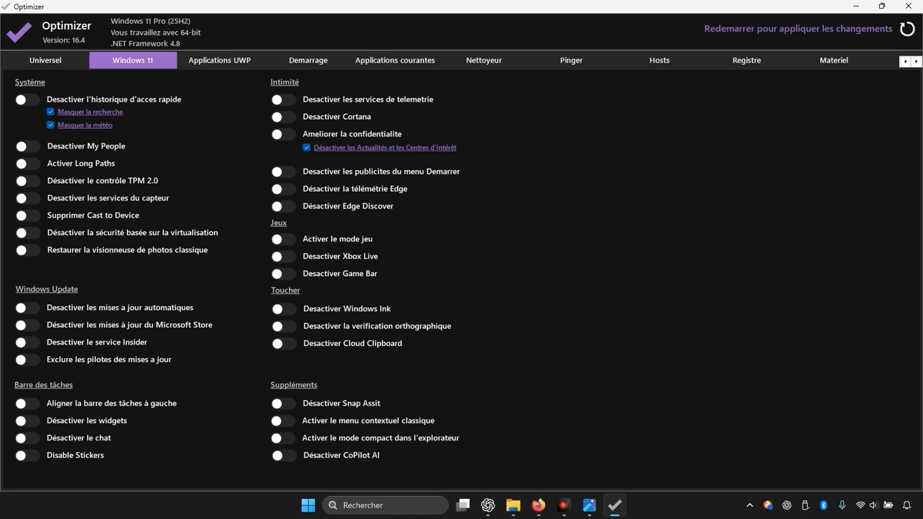
click(559, 494)
click(558, 499)
click(26, 146)
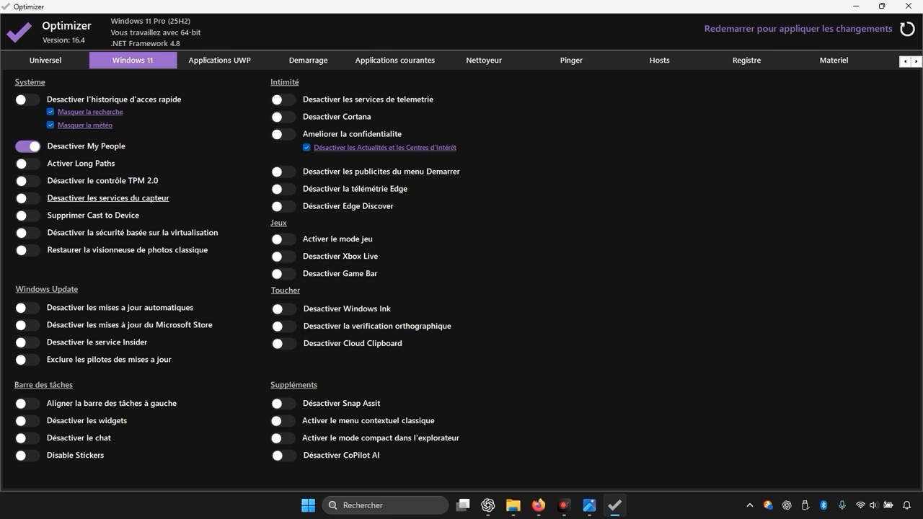
click(28, 163)
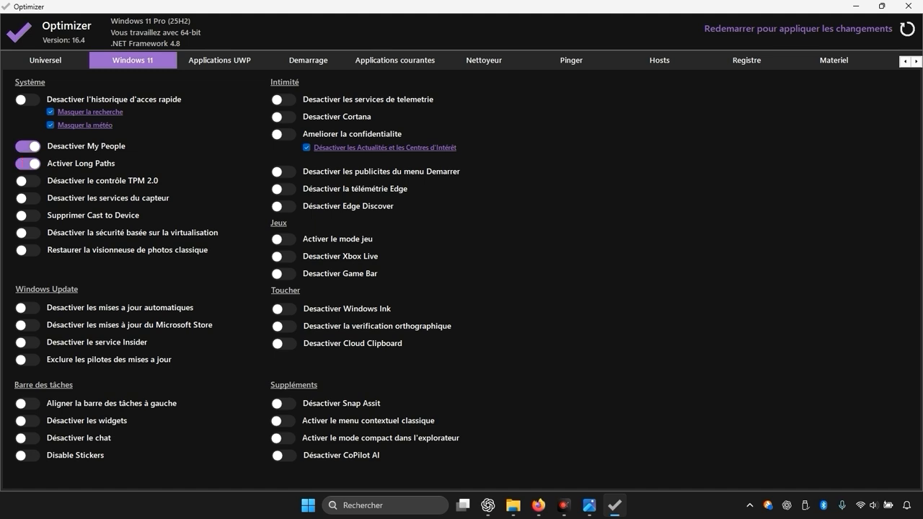
click(31, 215)
click(30, 250)
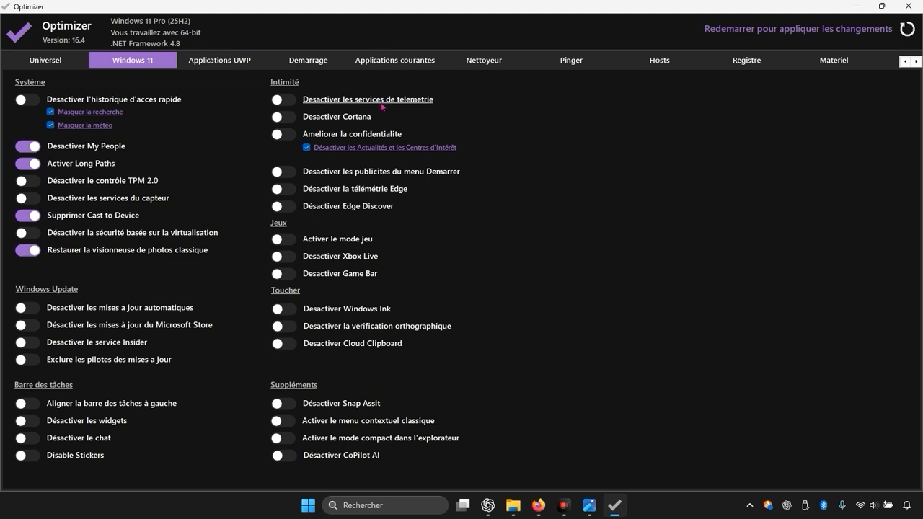
- Turn on disabling telemetry services, Cortana, improved privacy, Start menu ads, Edge telemetry and Edge Discover
click(292, 100)
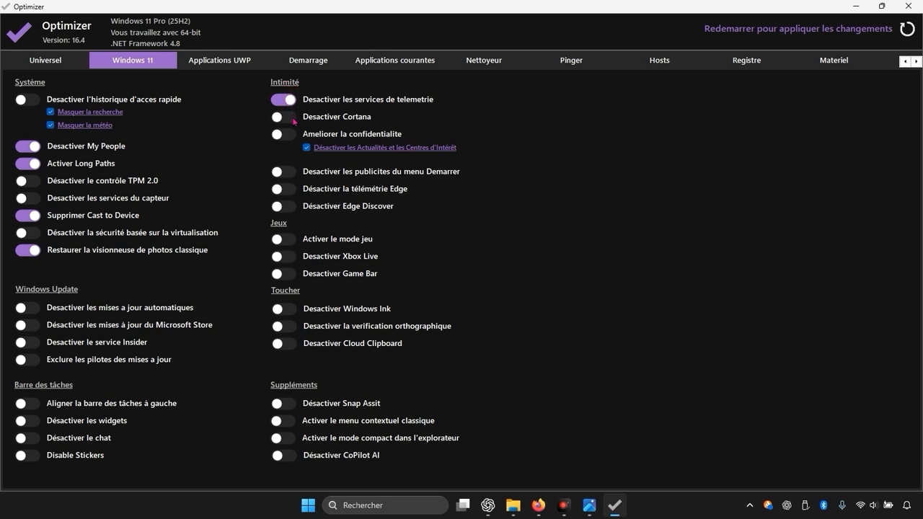
click(292, 118)
click(293, 139)
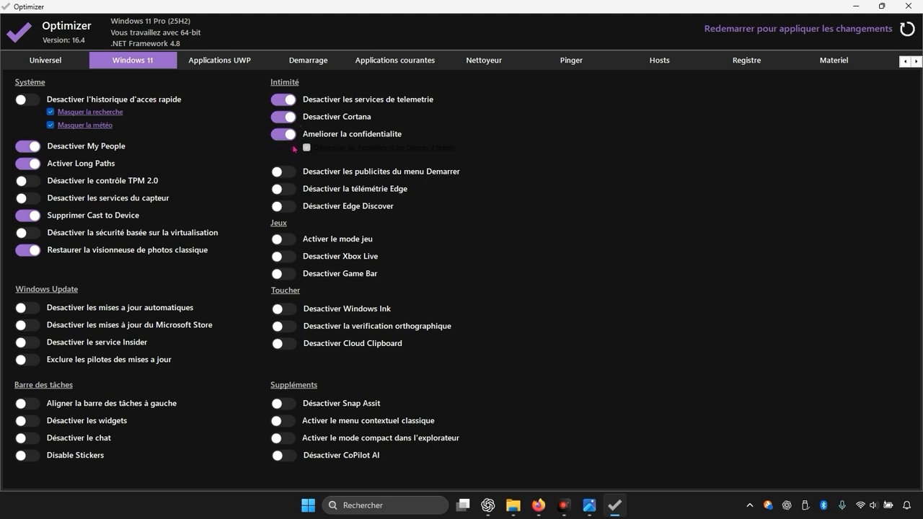
click(291, 174)
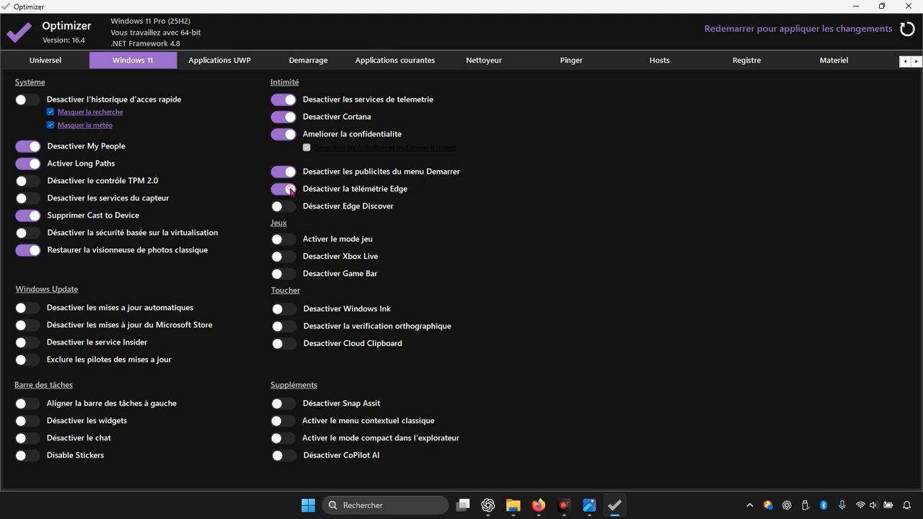
click(291, 190)
click(289, 207)
- Turn on game mode and disable Xbox Live and Game Bar
click(288, 242)
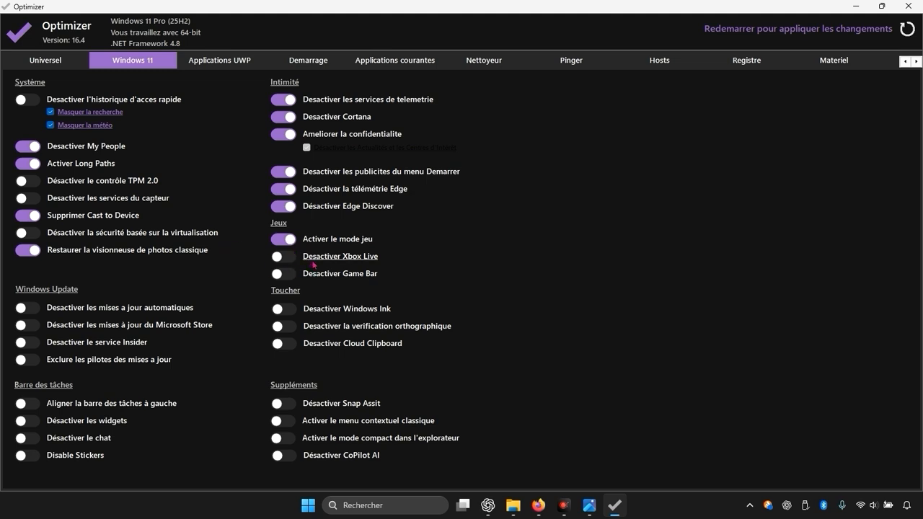
click(293, 259)
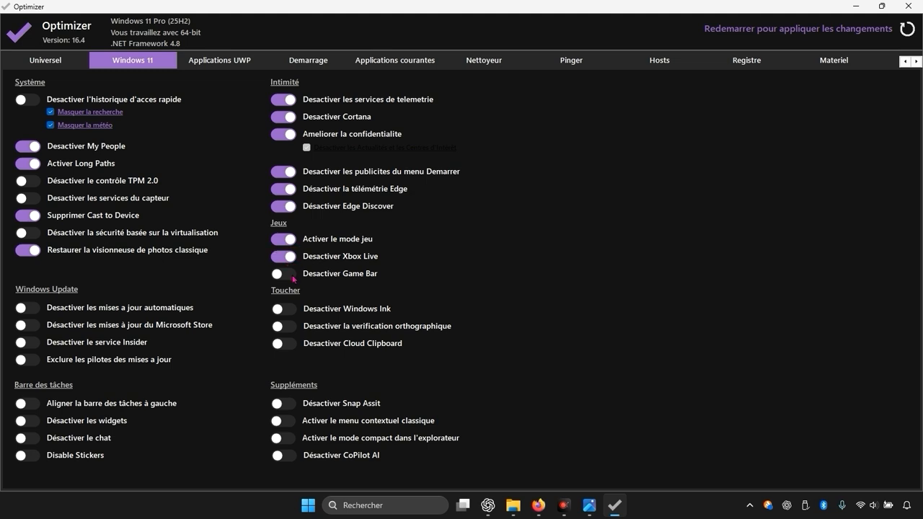
click(287, 275)
- Turn on disabling widgets, dismiss the error to continue, then disable chat and stickers in the taskbar section
click(37, 424)
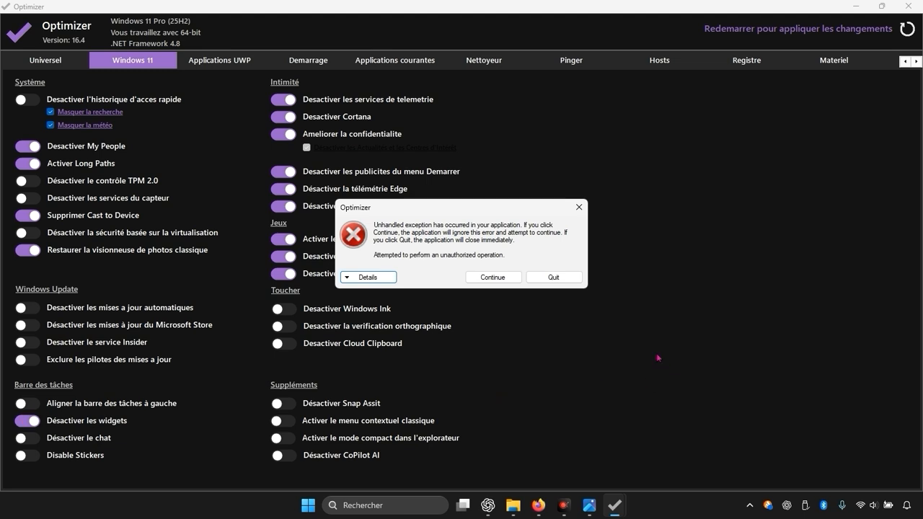
click(514, 280)
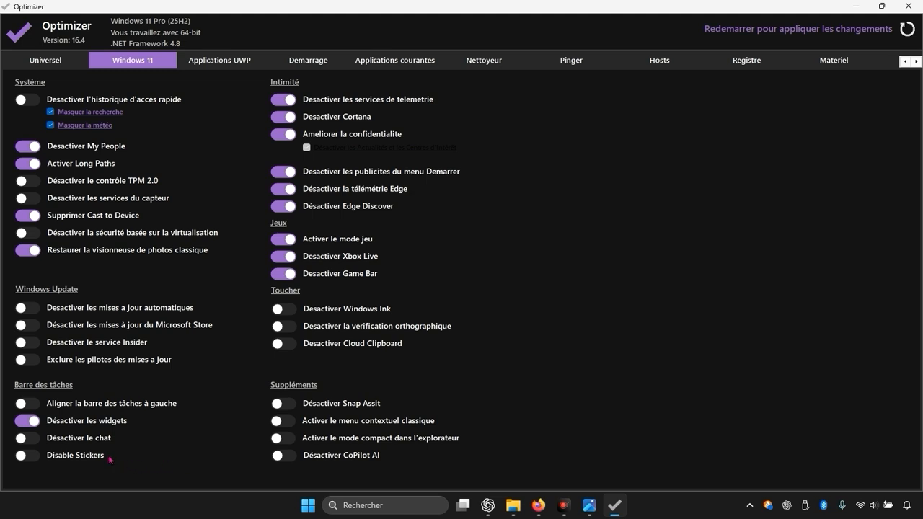
click(35, 440)
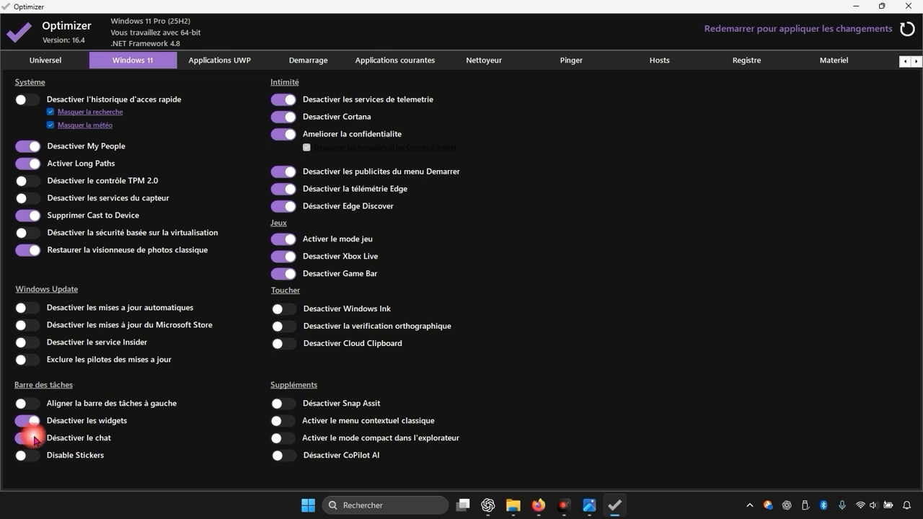
click(34, 458)
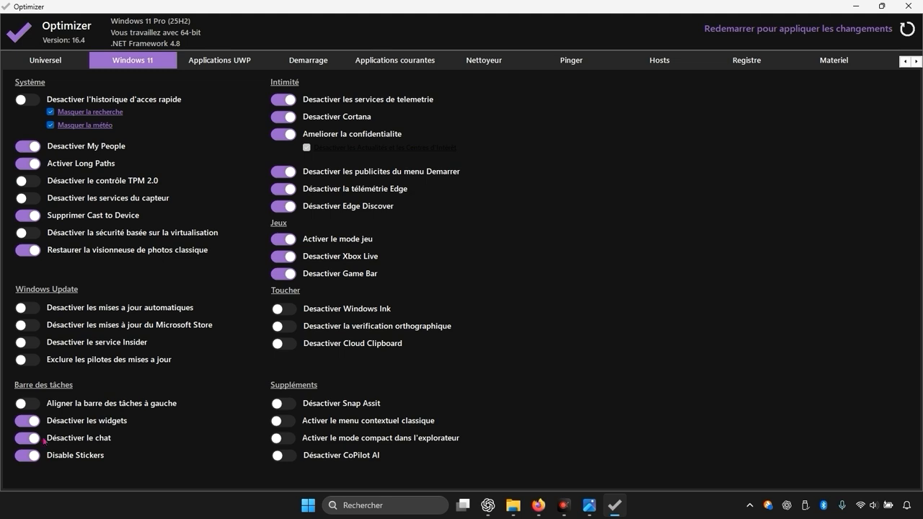
- Turn on the classic context menu, compact explorer mode and disabling CoPilot AI
click(285, 421)
click(291, 441)
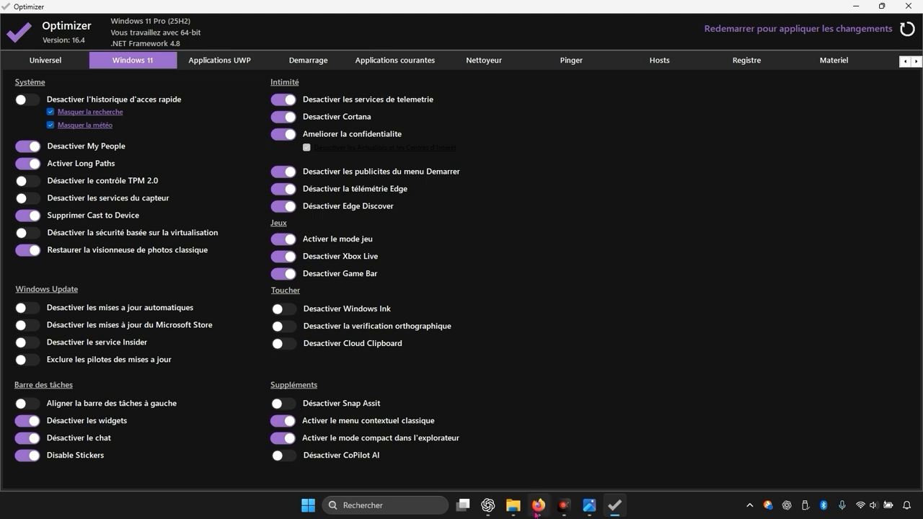
click(282, 457)
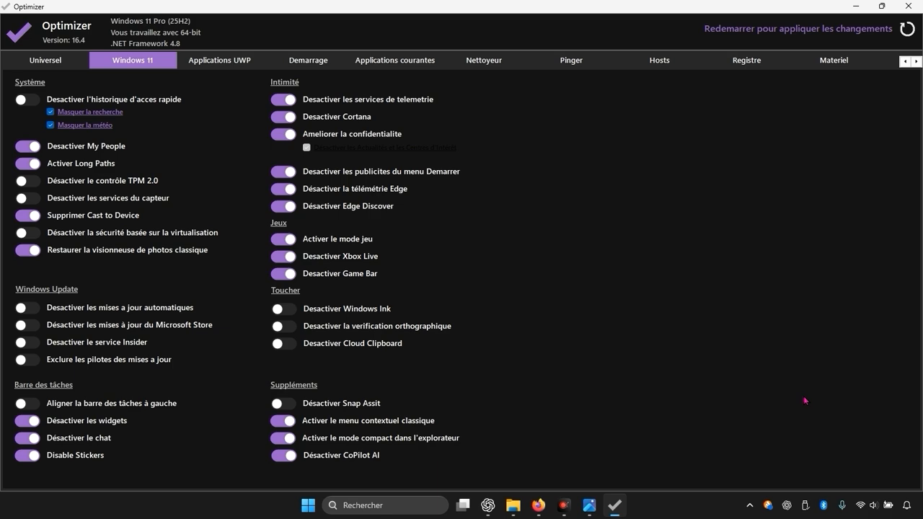
- Open the startup items and check WingetUI, Opera Browser Assistant and Lively
click(321, 62)
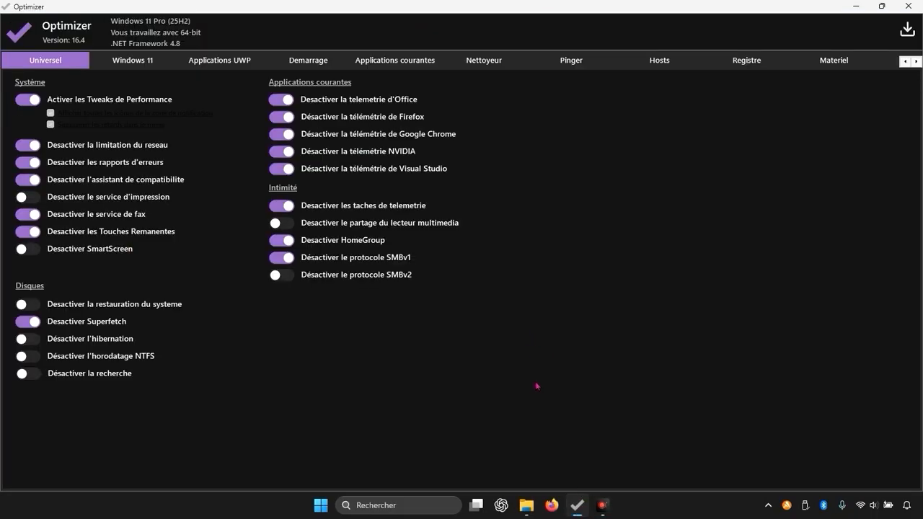
click(320, 64)
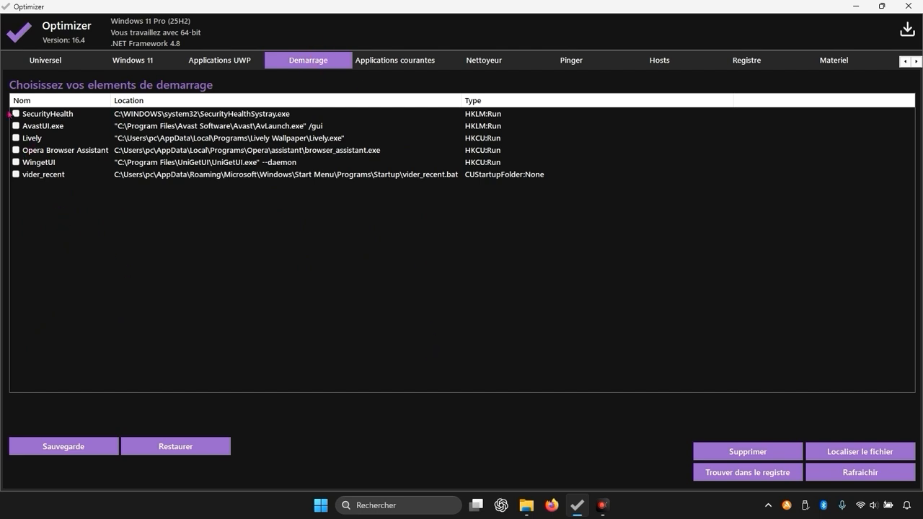
click(15, 163)
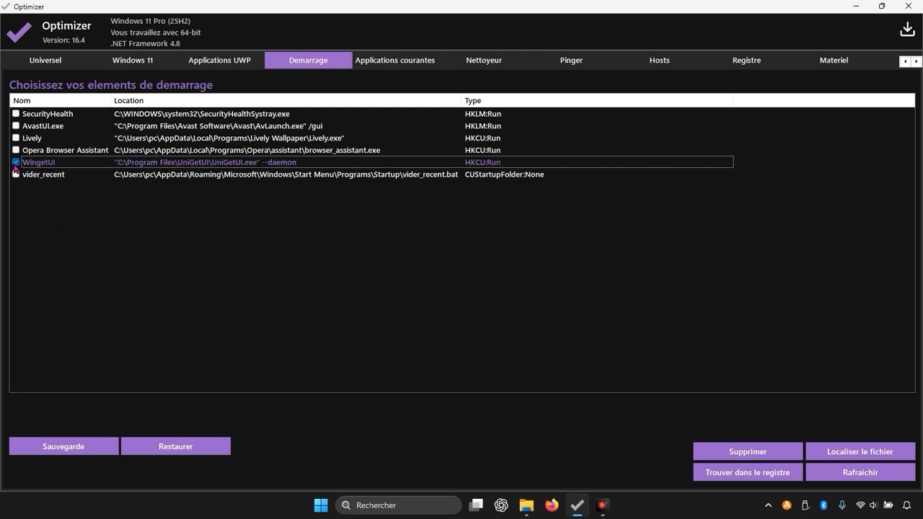
click(16, 150)
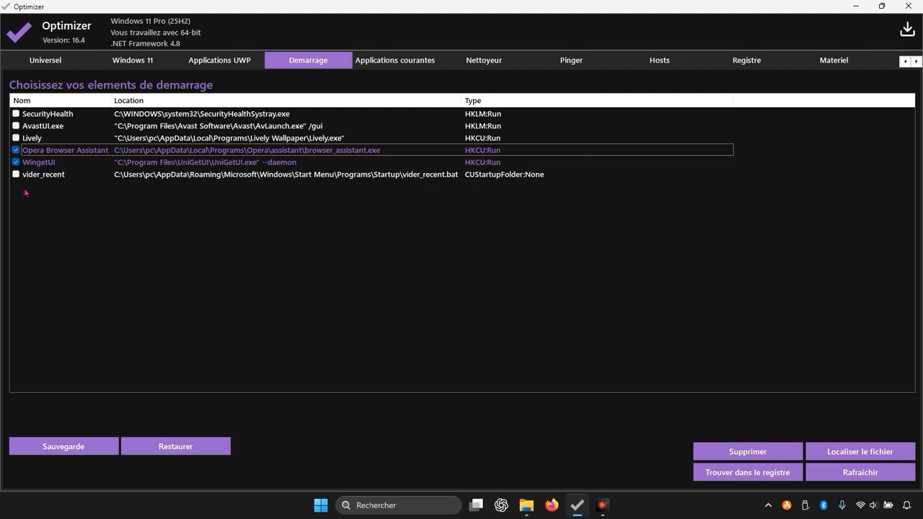
click(15, 138)
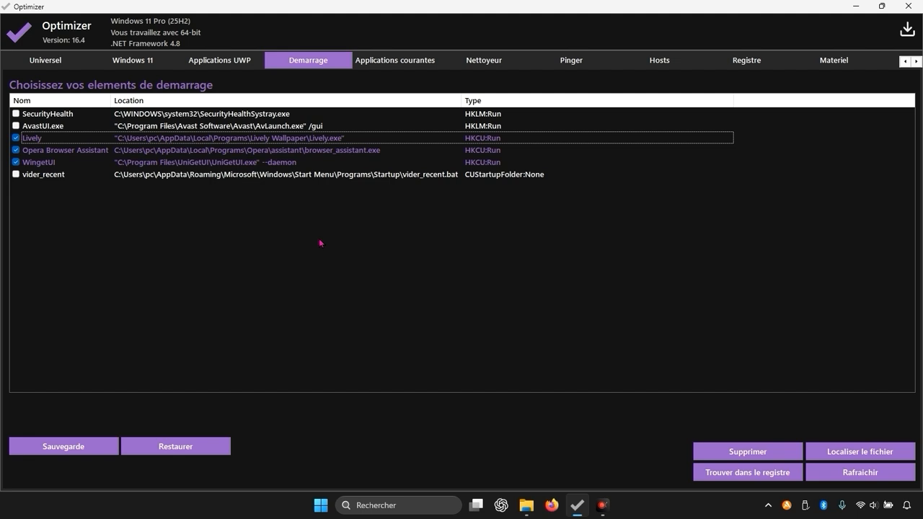
- Open the registry fixes, run the fix, and minimize the Optimizer window
click(756, 60)
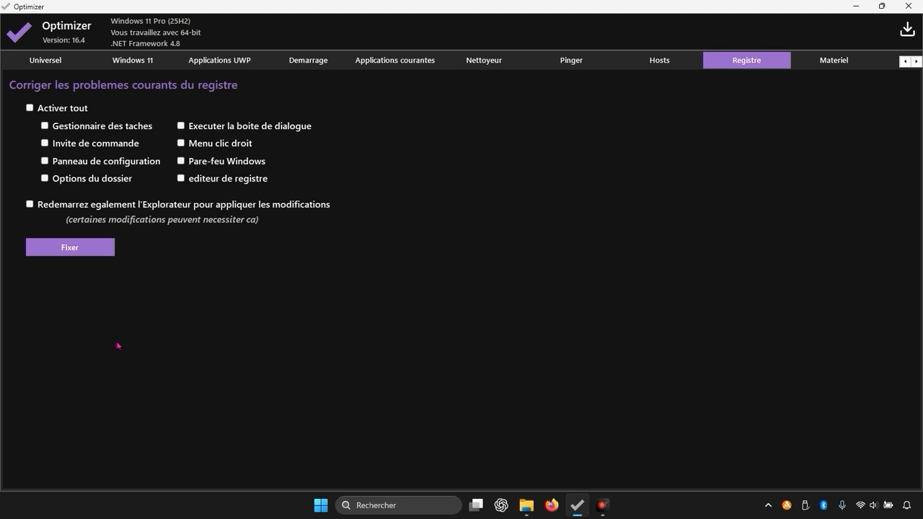
click(59, 243)
click(858, 6)
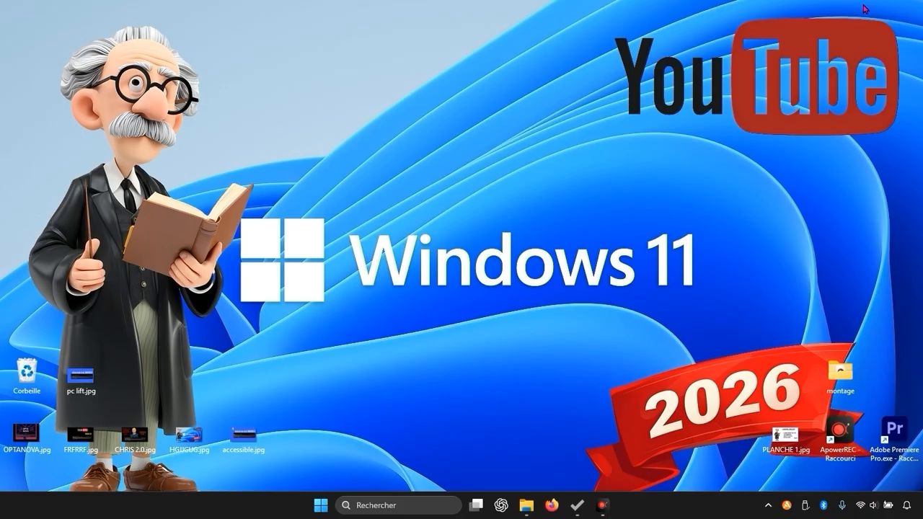